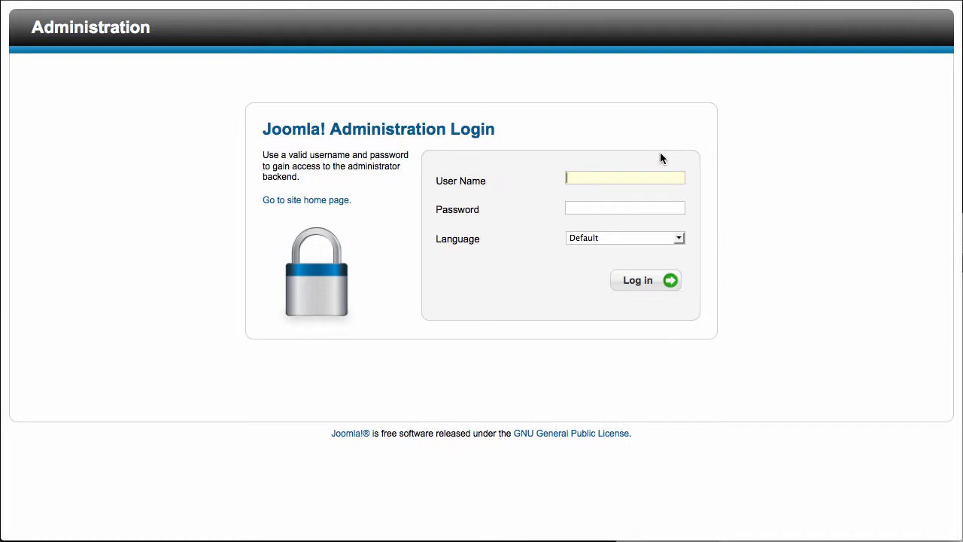
# Step: Try to log in to the Joomla administration with the username and account password
pyautogui.press('Tab')
pyautogui.write('•••••••')
pyautogui.press('Return')
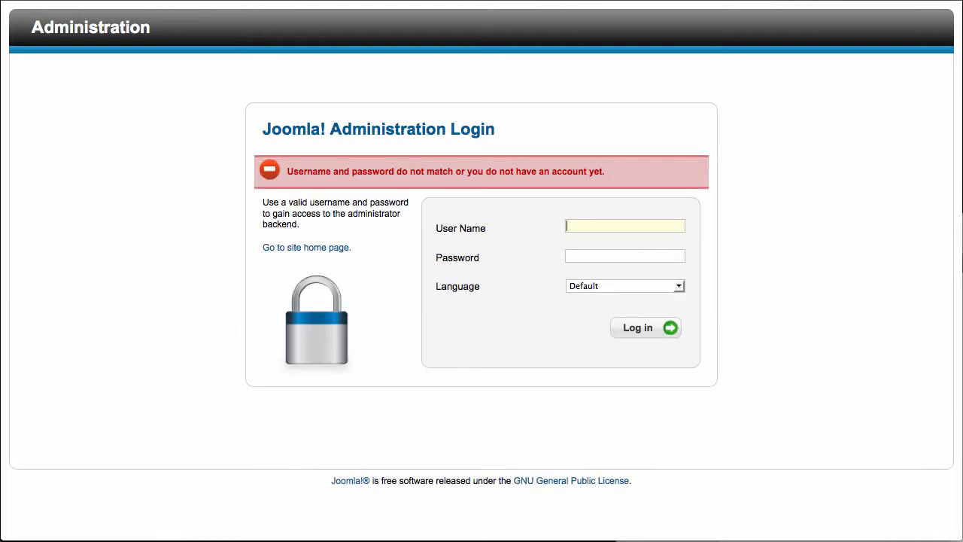
# Step: Enter the username and account password again and log in to the administrator backend
pyautogui.press('Tab')
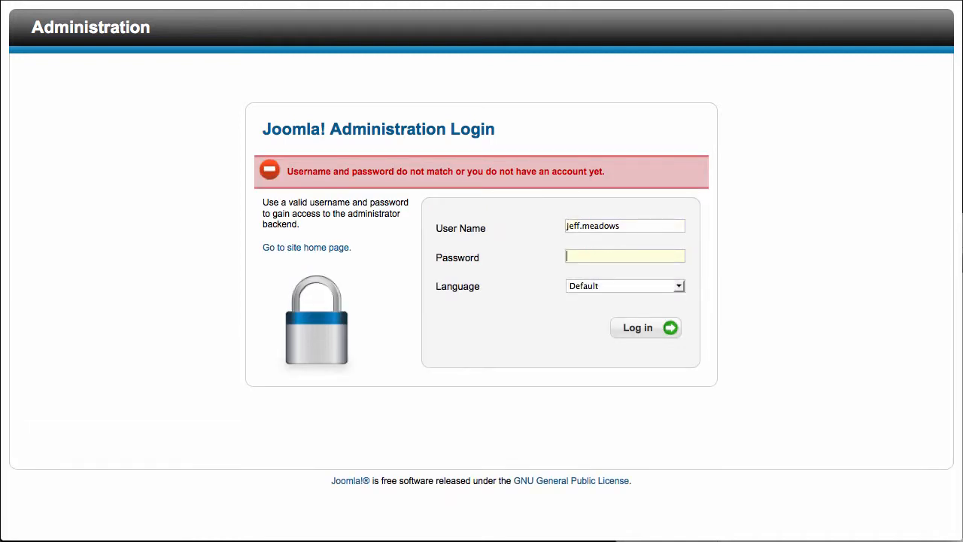
pyautogui.write('••••••••')
pyautogui.press('Return')
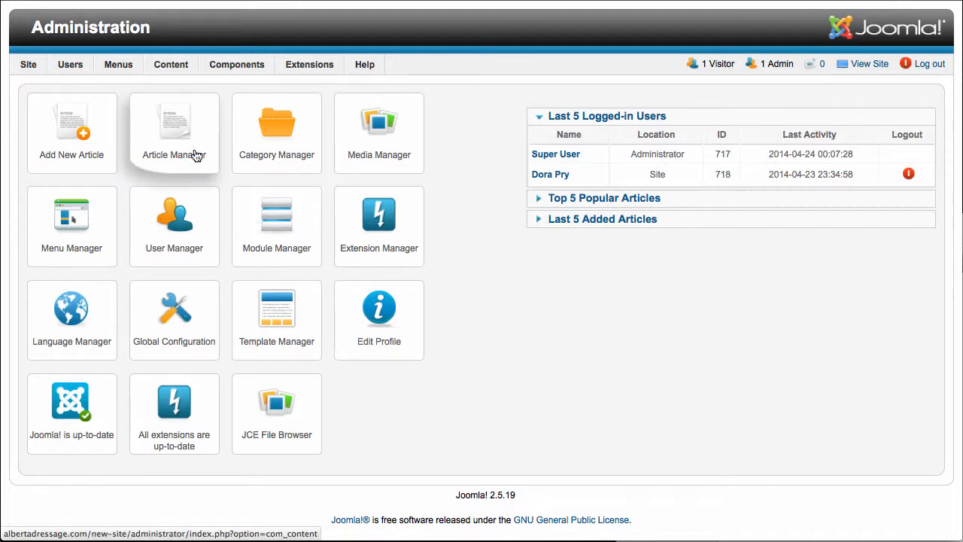
# Step: Create a new article titled "A New Page" and keep its category as Uncategorised
pyautogui.click(75, 137)
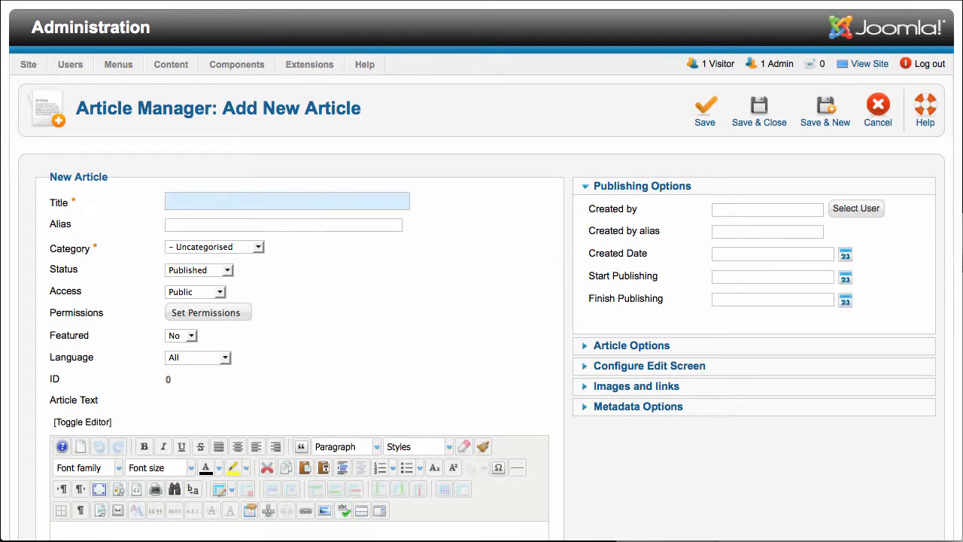
pyautogui.write('A New Page')
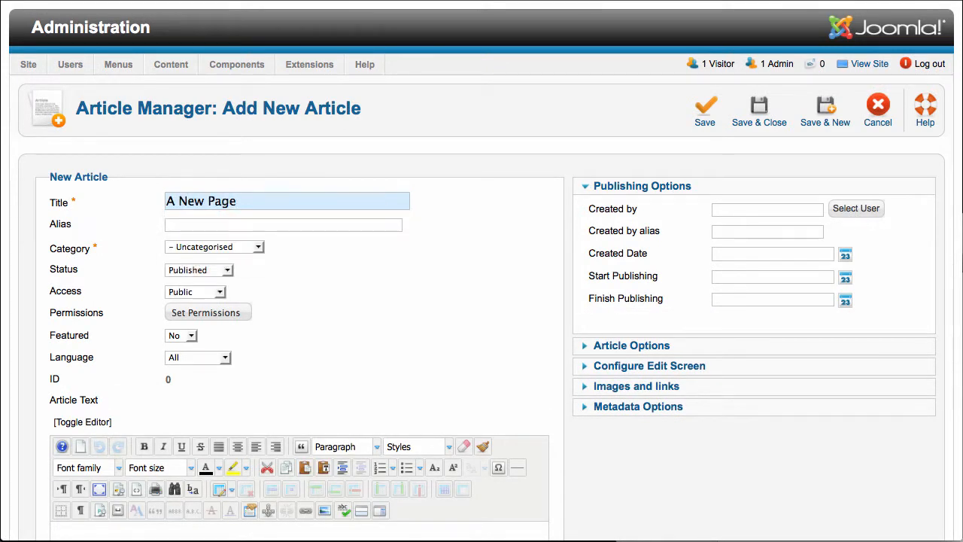
pyautogui.press('Tab')
pyautogui.click(260, 248)
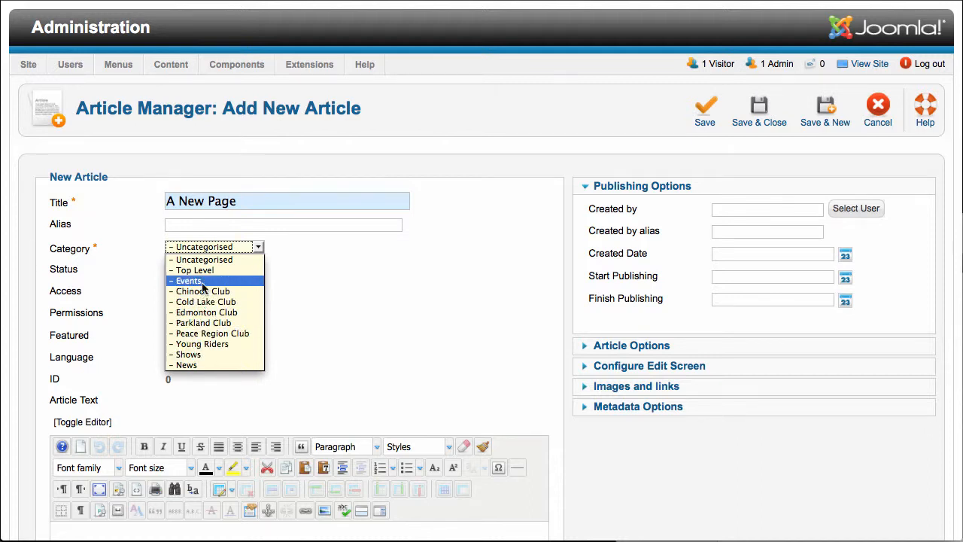
pyautogui.click(212, 248)
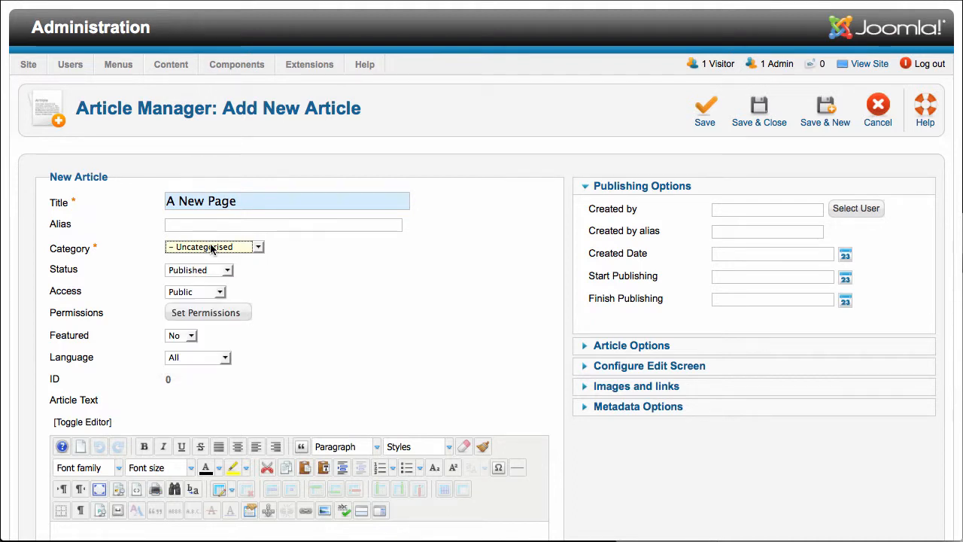
# Step: Enter "content here" as the article text, then save and close the article
pyautogui.scroll(-3, 316, 327)
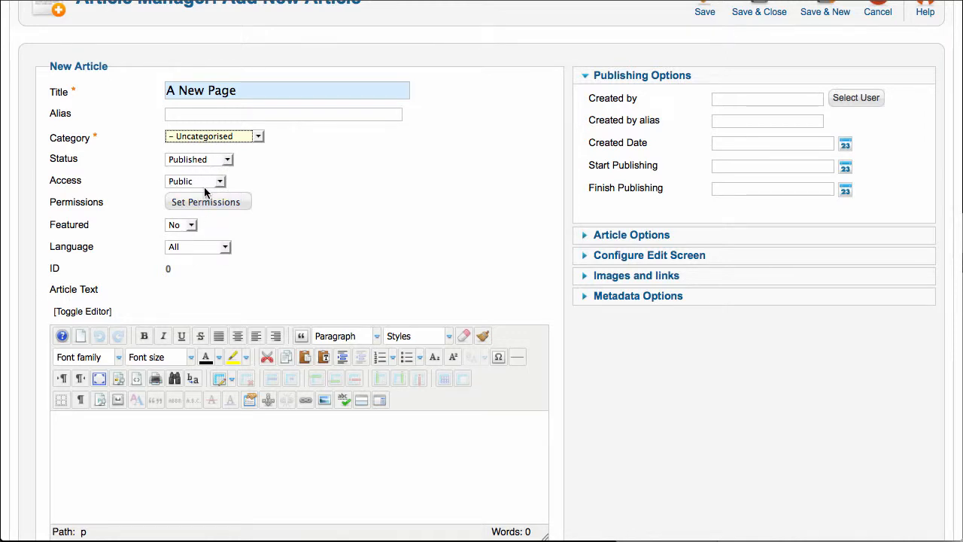
pyautogui.click(129, 458)
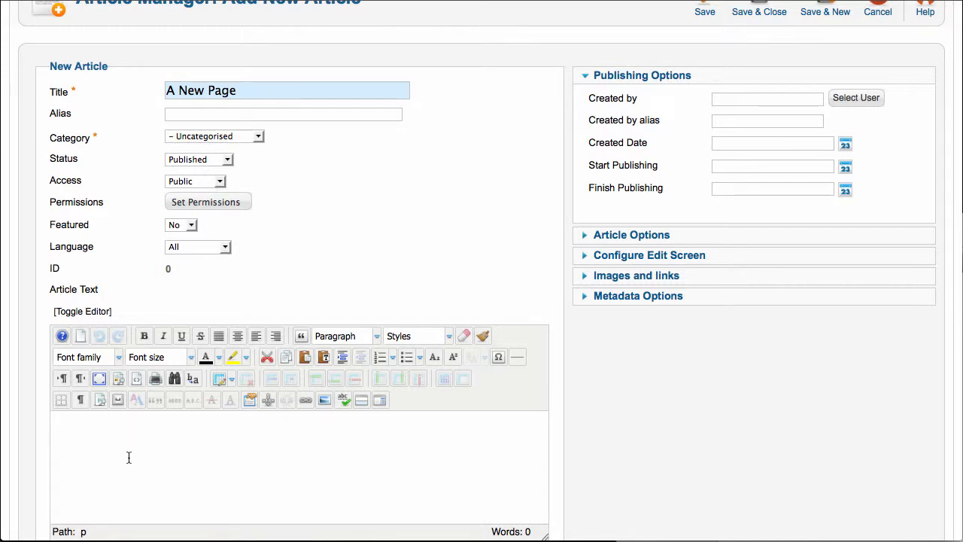
pyautogui.write('content here')
pyautogui.scroll(3, 732, 412)
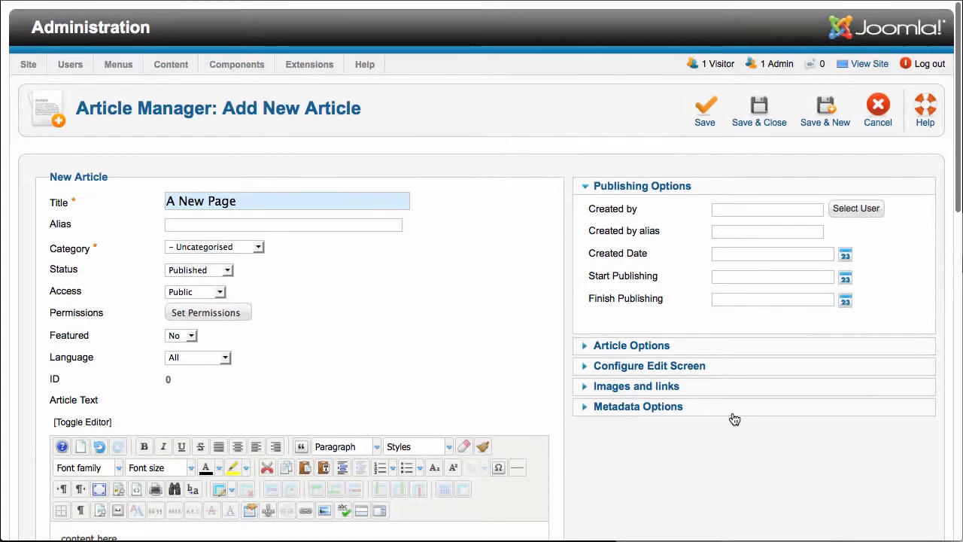
pyautogui.click(705, 122)
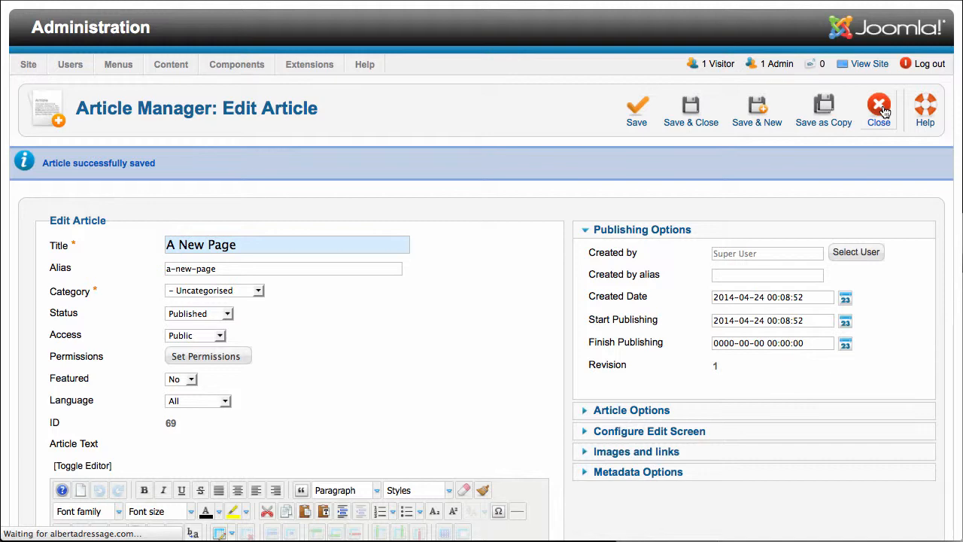
pyautogui.click(881, 109)
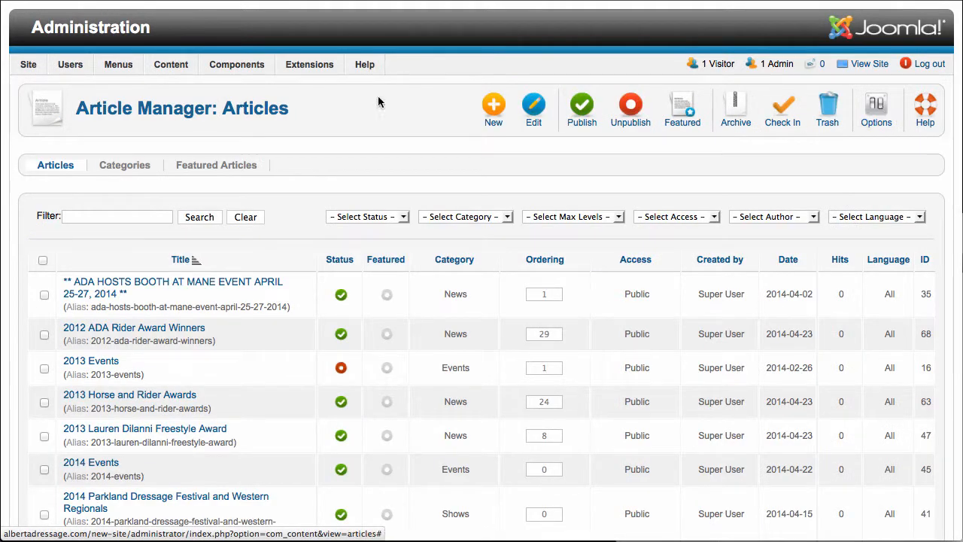
# Step: Open the list of Top Menu items and start a new menu item there
pyautogui.moveTo(118, 66)
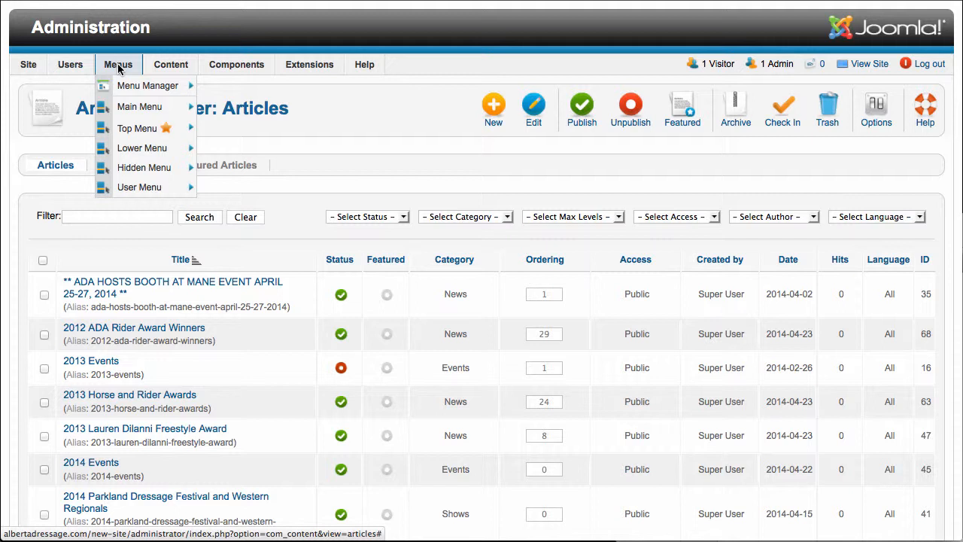
pyautogui.moveTo(129, 127)
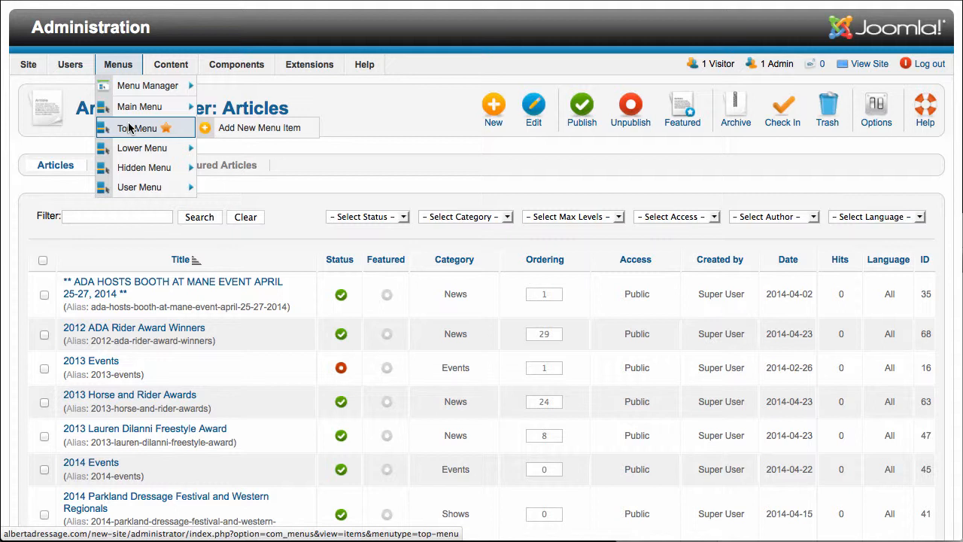
pyautogui.click(129, 128)
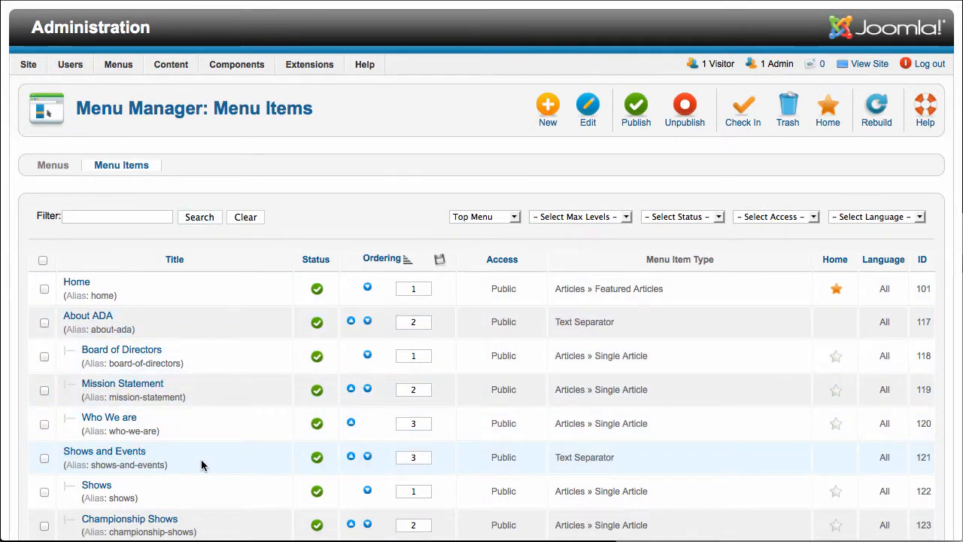
pyautogui.scroll(-4, 201, 463)
pyautogui.scroll(2, 201, 463)
pyautogui.scroll(2, 201, 461)
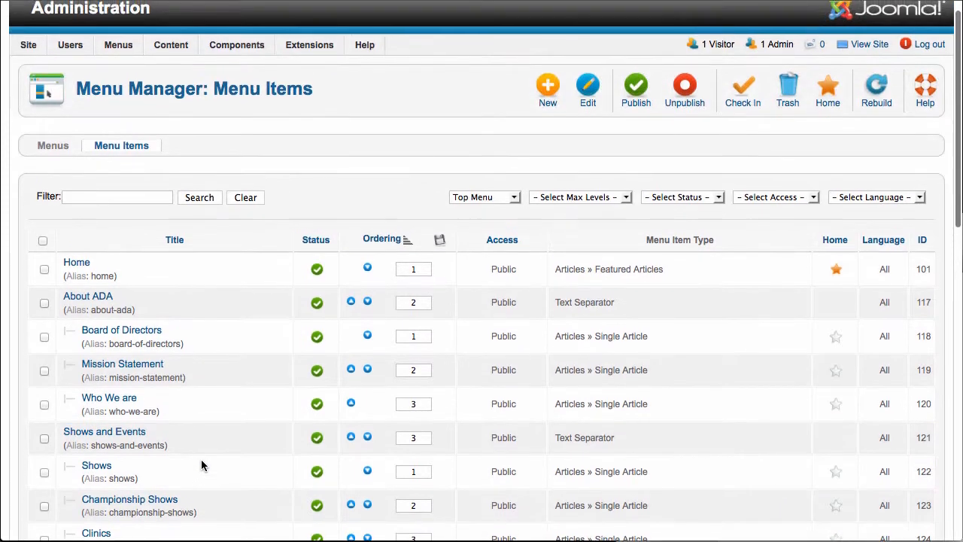
pyautogui.scroll(-9, 200, 458)
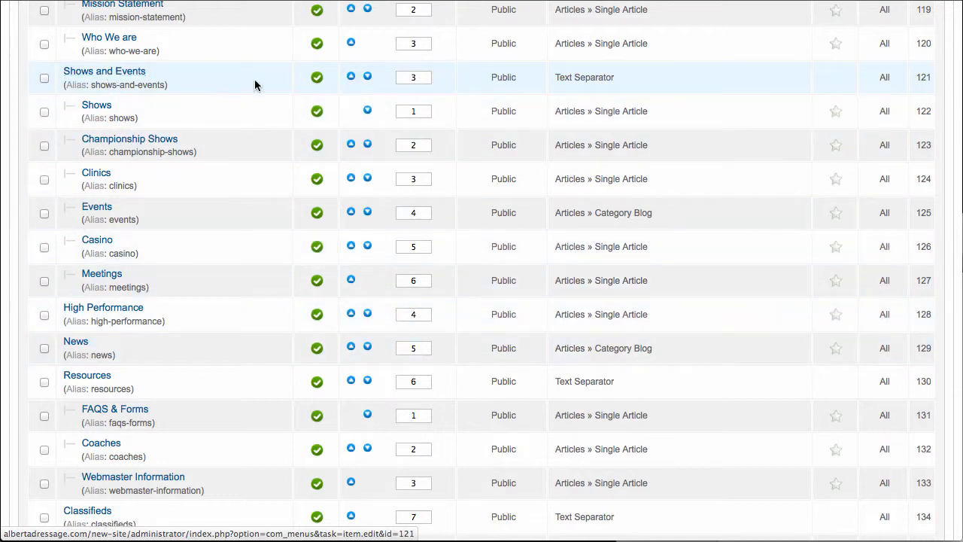
pyautogui.scroll(5, 254, 84)
pyautogui.click(559, 116)
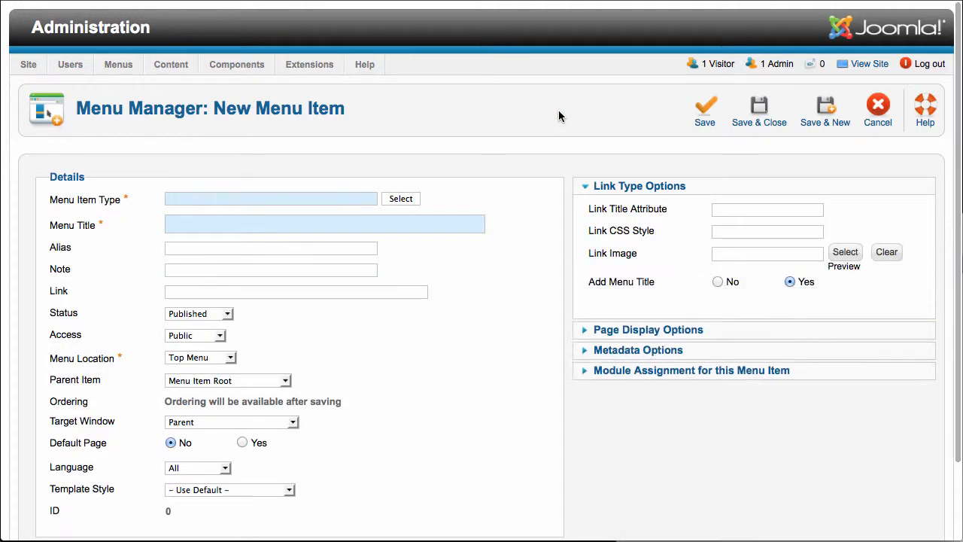
# Step: Set the menu item type to Single Article and select the article "A New Page" for it
pyautogui.click(401, 198)
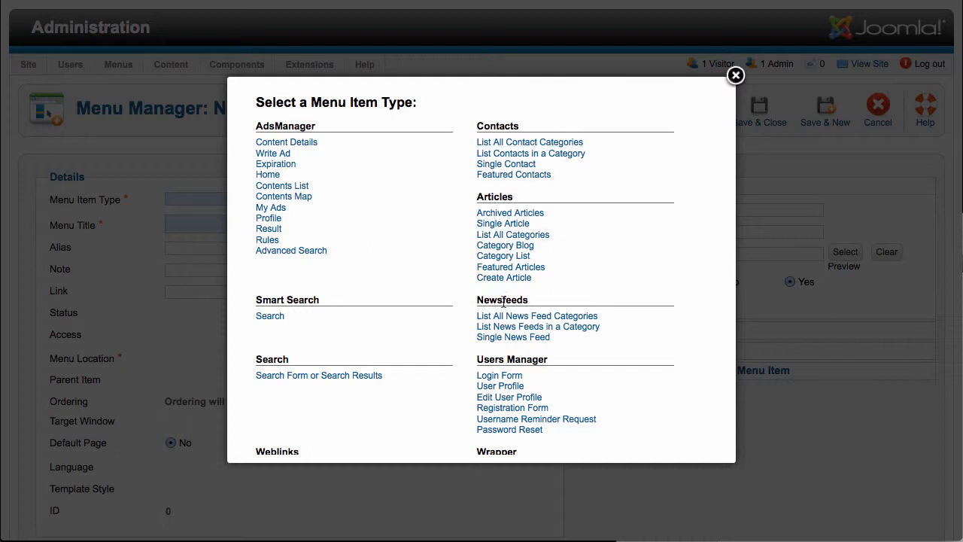
pyautogui.click(499, 224)
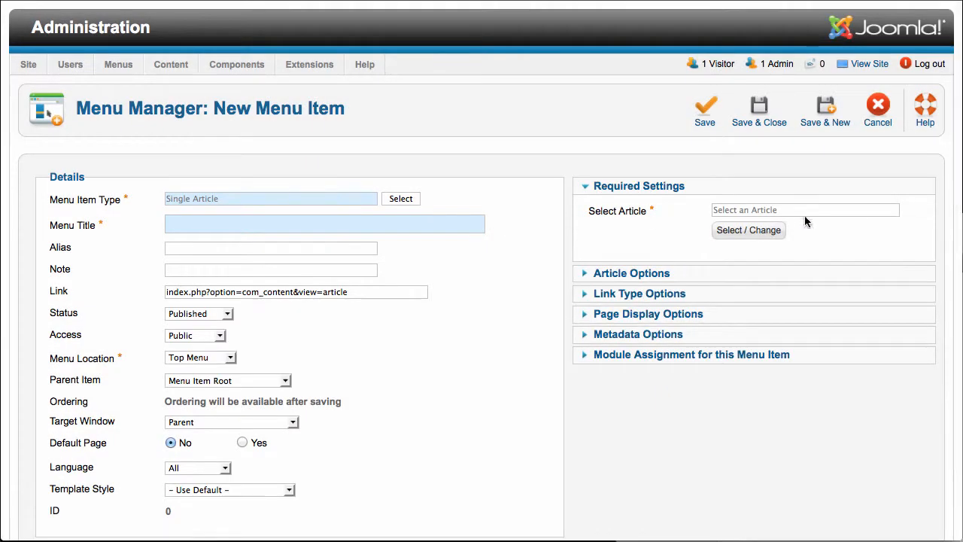
pyautogui.click(756, 227)
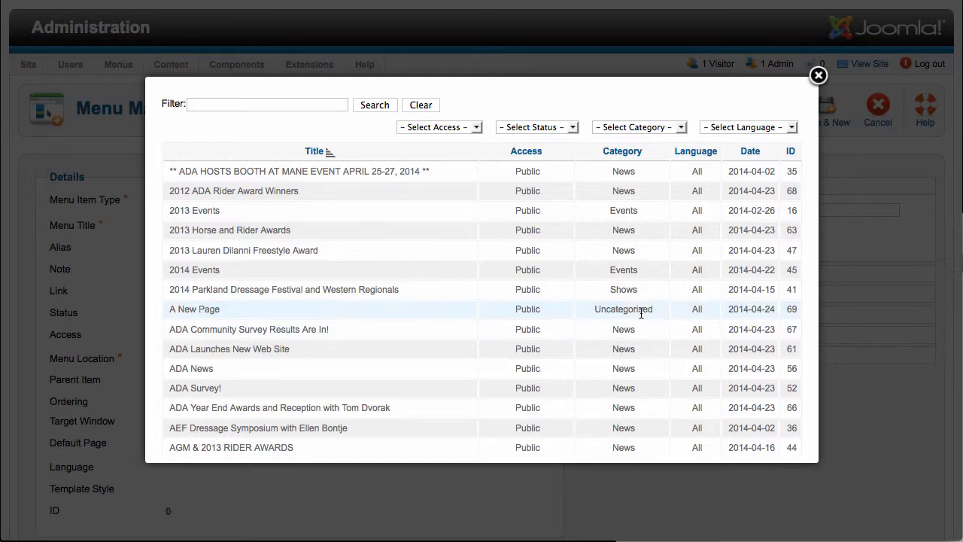
pyautogui.click(202, 310)
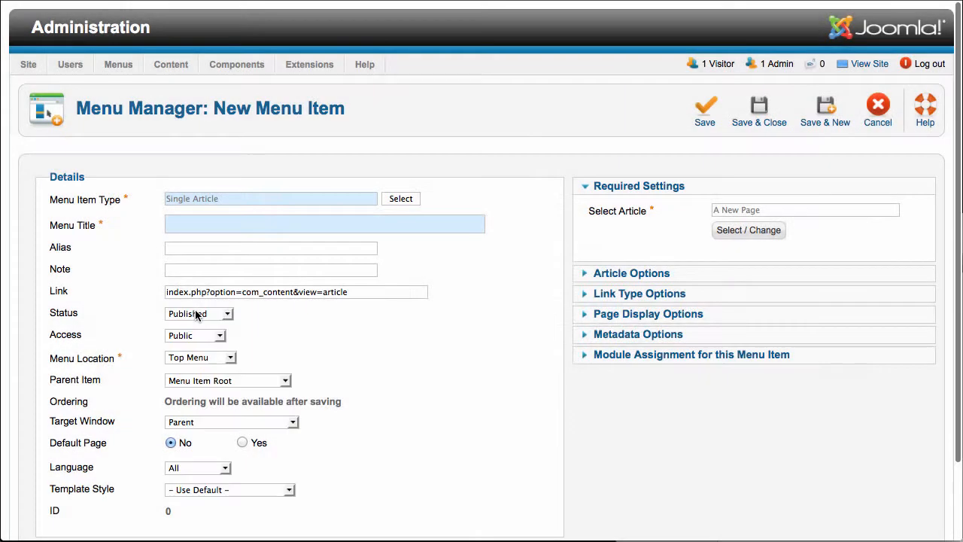
# Step: Title the menu item "New Page" and choose Top Menu as its menu location
pyautogui.click(238, 224)
pyautogui.write('New Page')
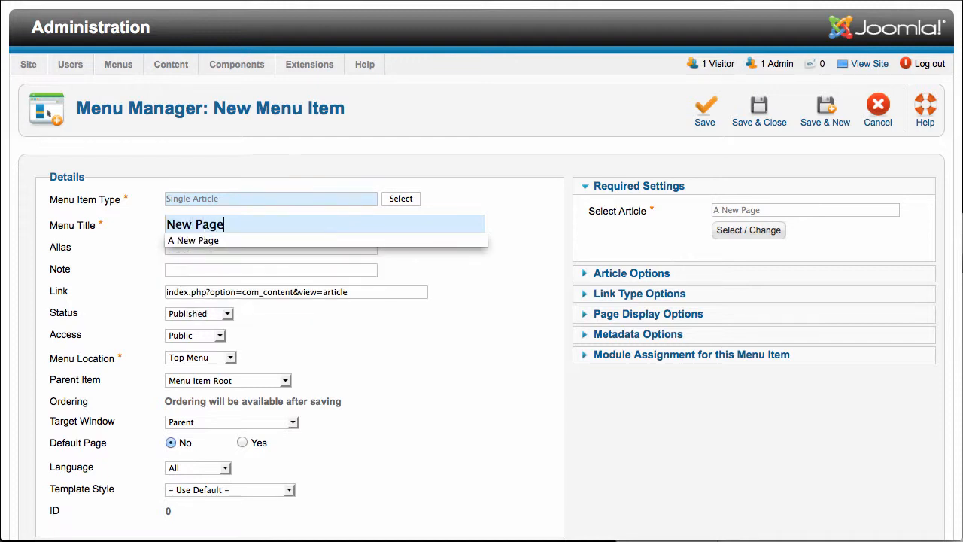
pyautogui.press('Tab')
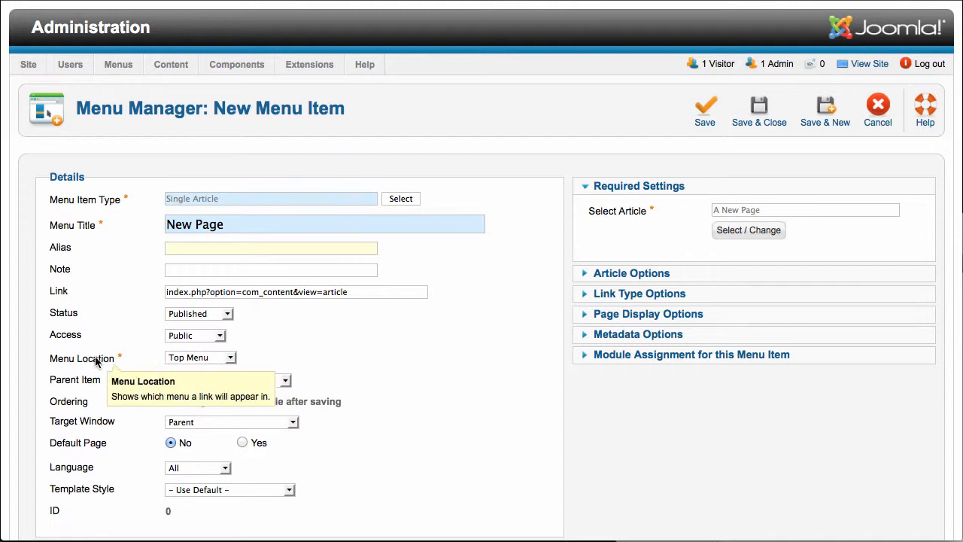
pyautogui.click(213, 359)
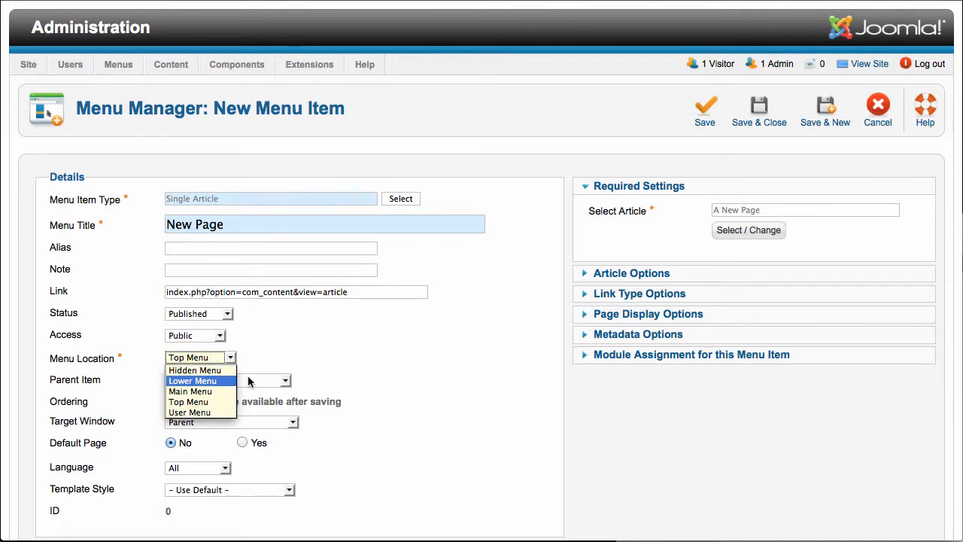
pyautogui.click(204, 402)
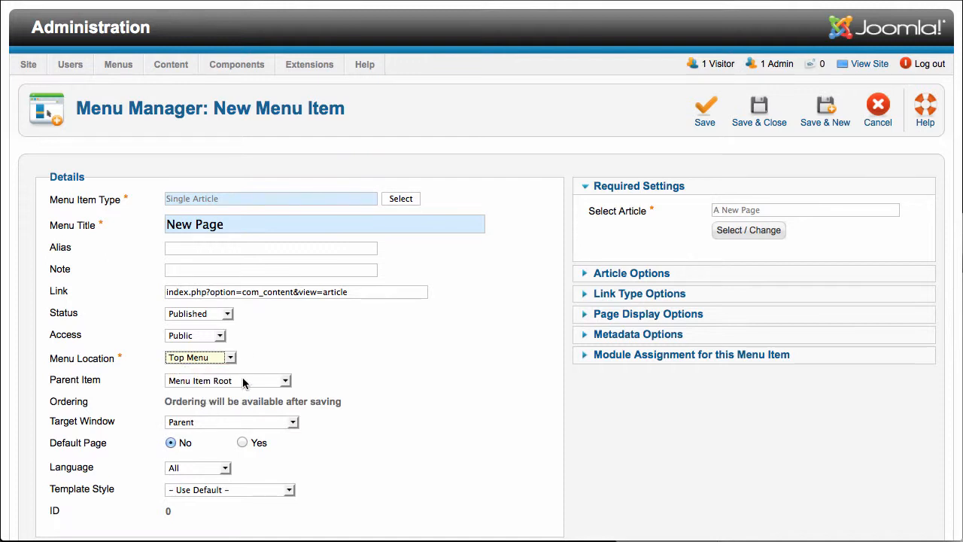
# Step: Set the menu item's parent item to Shows and Events
pyautogui.click(243, 382)
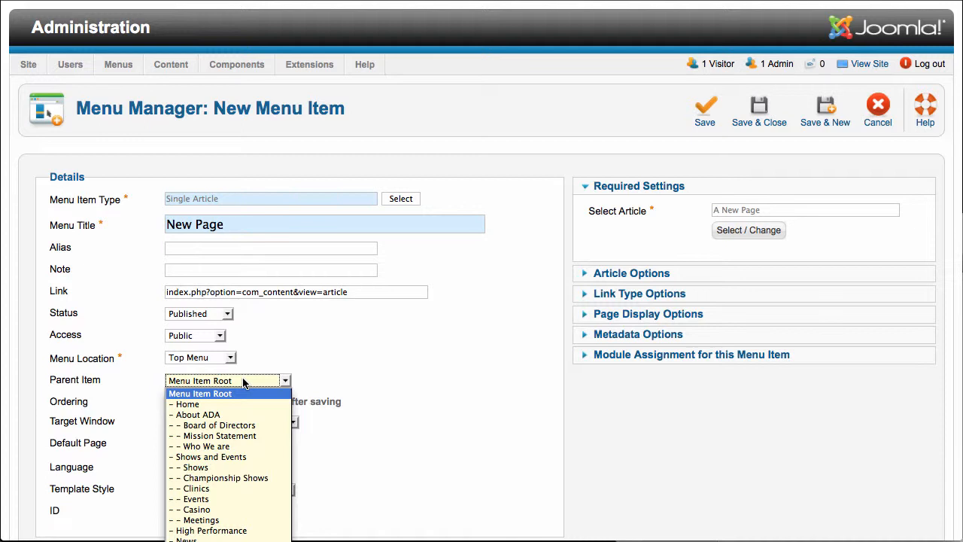
pyautogui.scroll(-3, 249, 509)
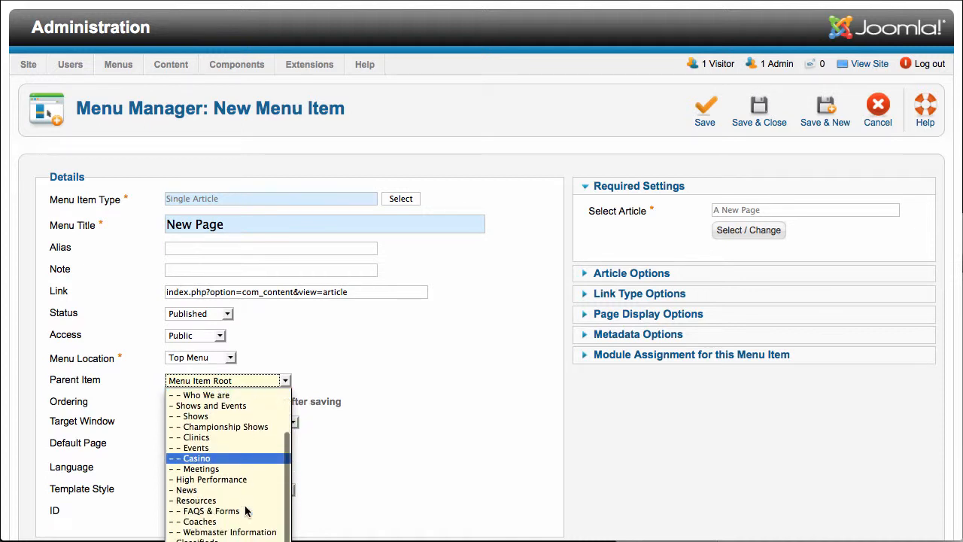
pyautogui.scroll(-1, 245, 511)
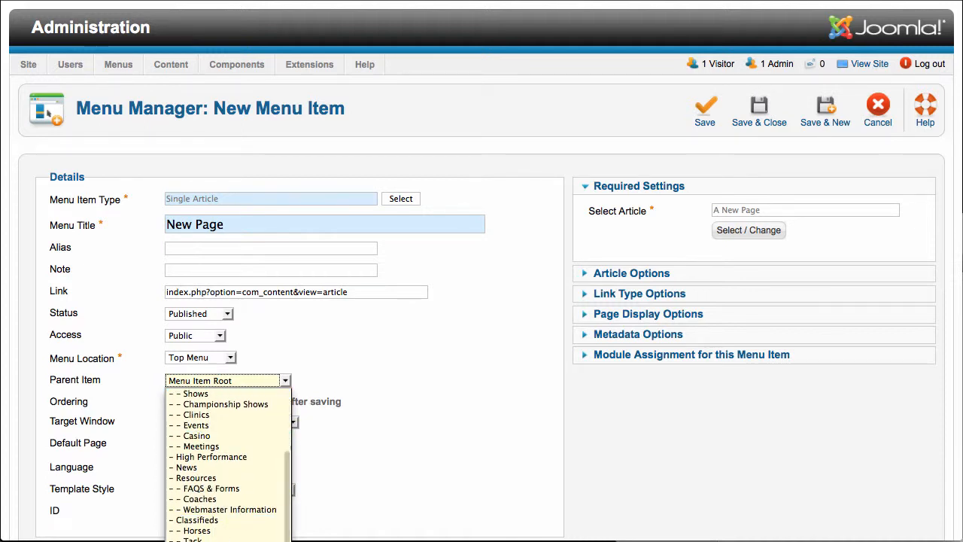
pyautogui.scroll(4, 220, 520)
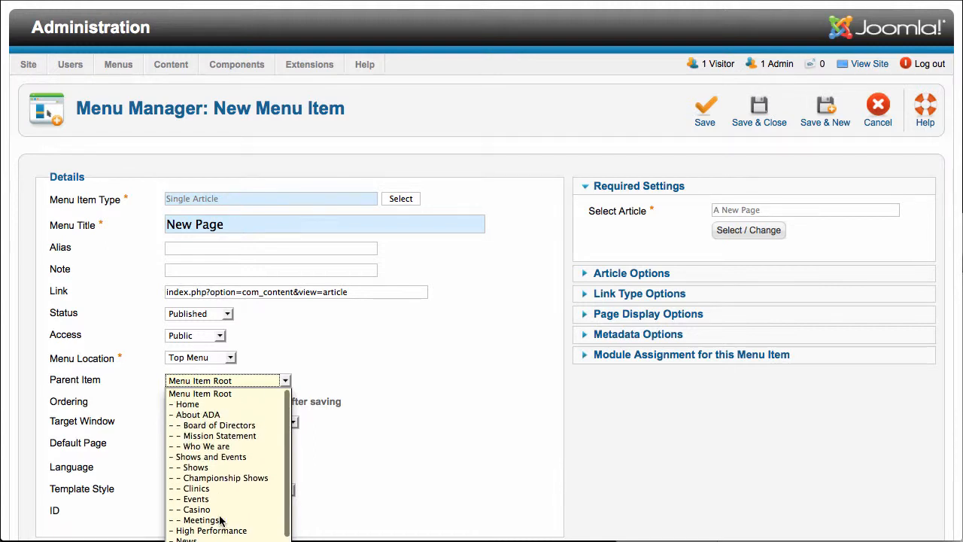
pyautogui.click(214, 457)
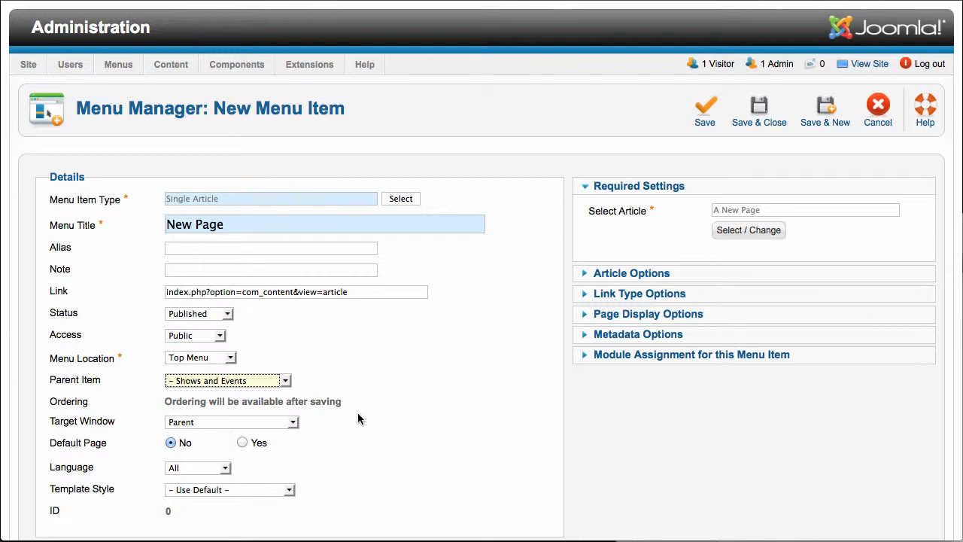
# Step: Choose Parent as the target window, then save and close the menu item
pyautogui.click(235, 422)
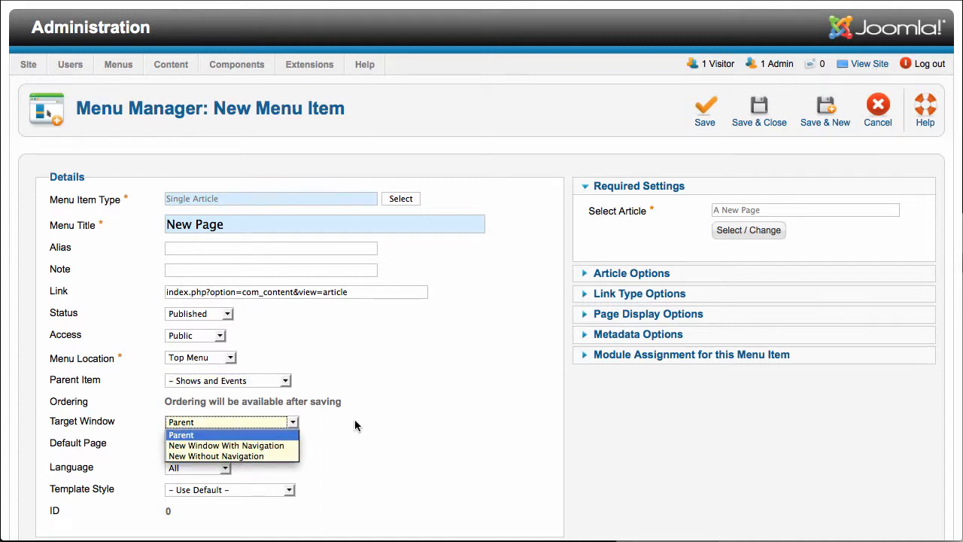
pyautogui.click(219, 436)
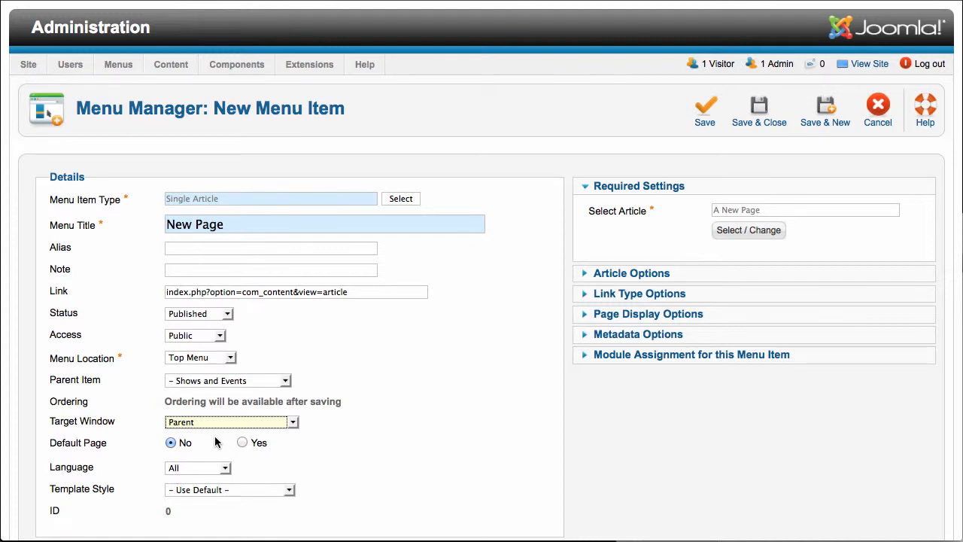
pyautogui.click(770, 122)
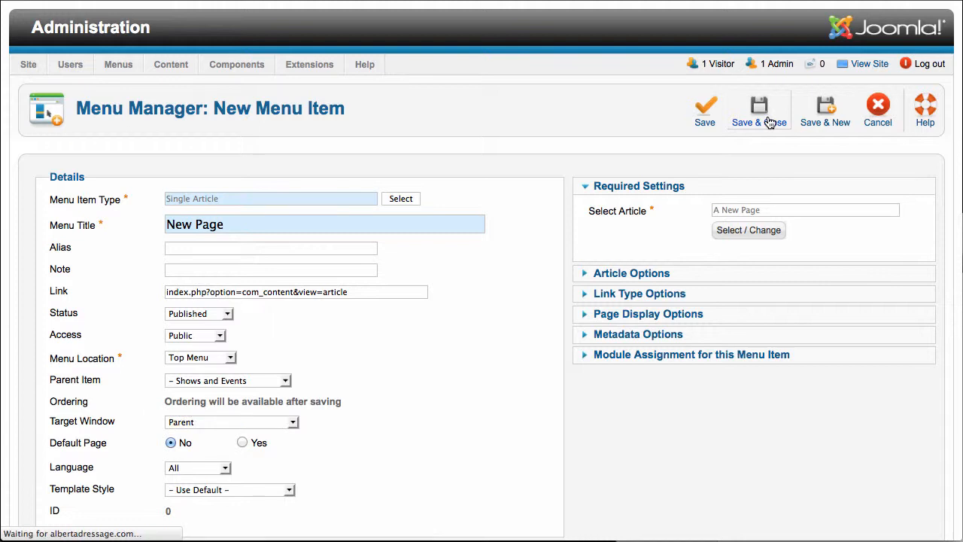